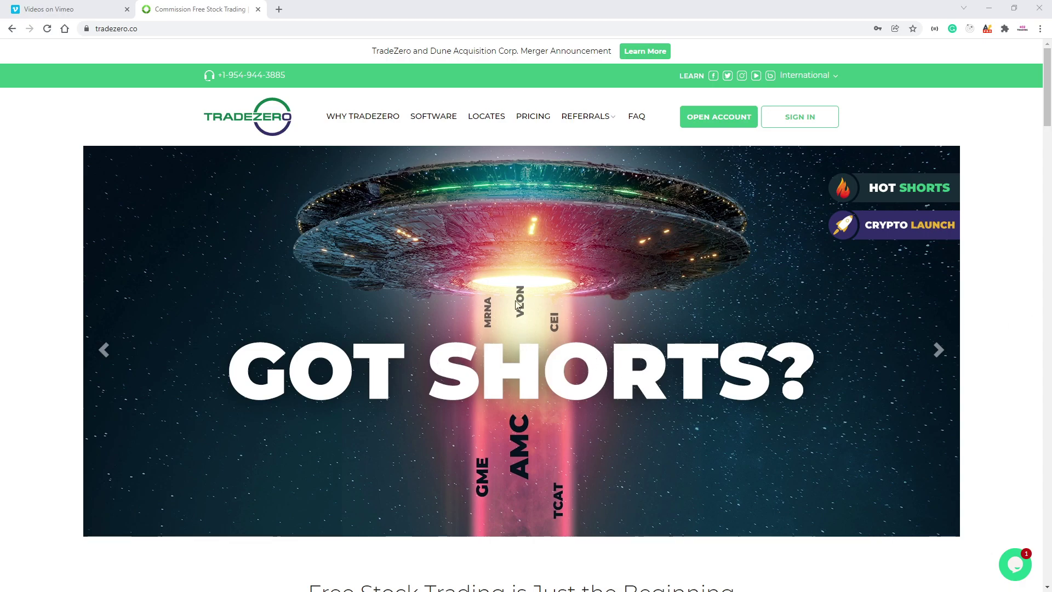
Step: Preview the ZeroPro FREE DEMO form on the trading software page, close it unfilled, and reach the footer
{"action": "left_click", "coordinate": [441, 123]}
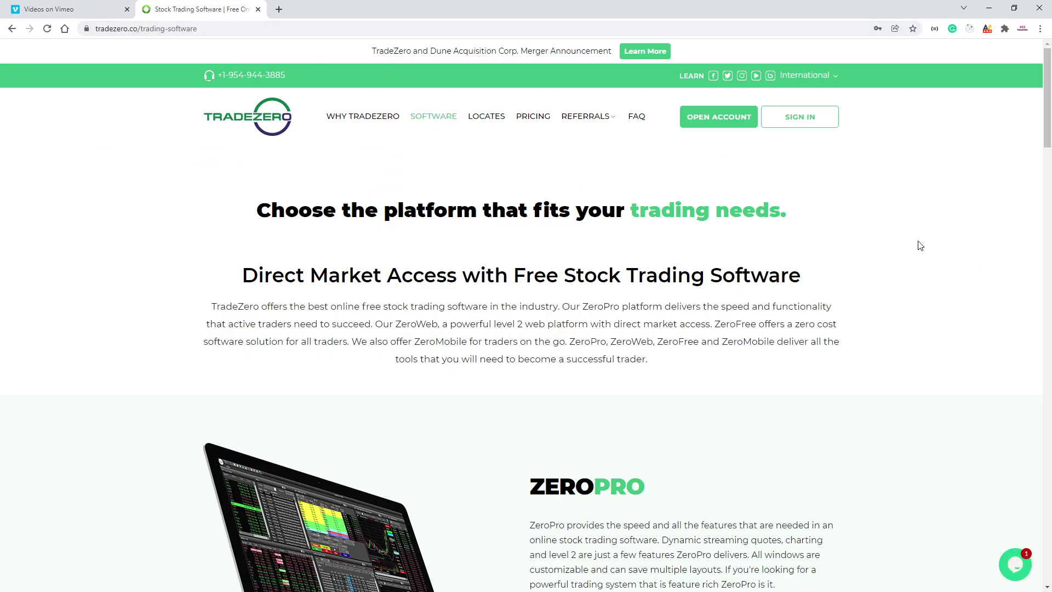
{"action": "scroll", "coordinate": [841, 249], "scroll_direction": "down", "scroll_amount": 5}
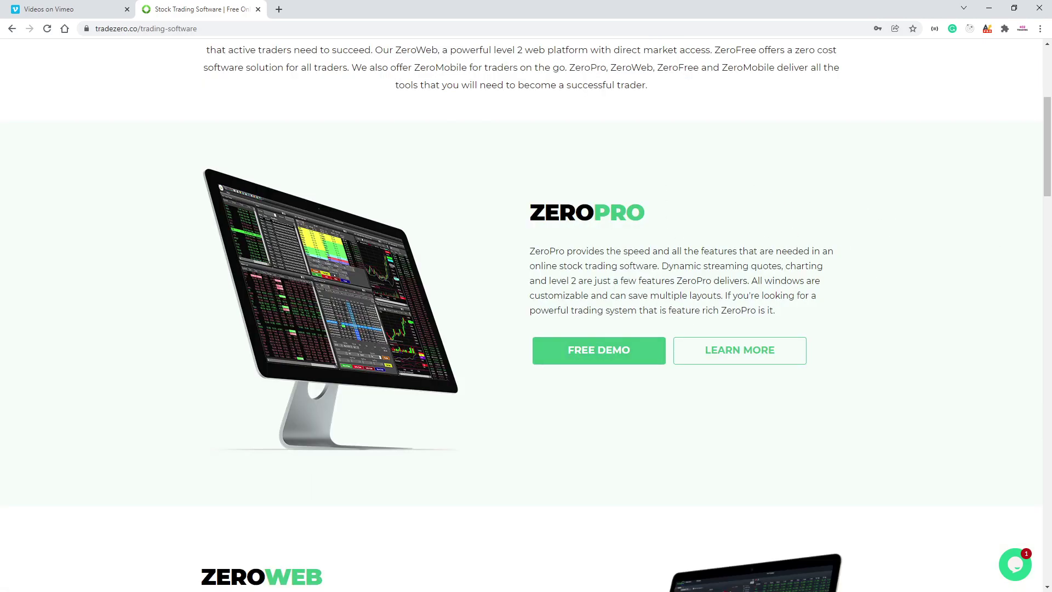
{"action": "left_click", "coordinate": [607, 353]}
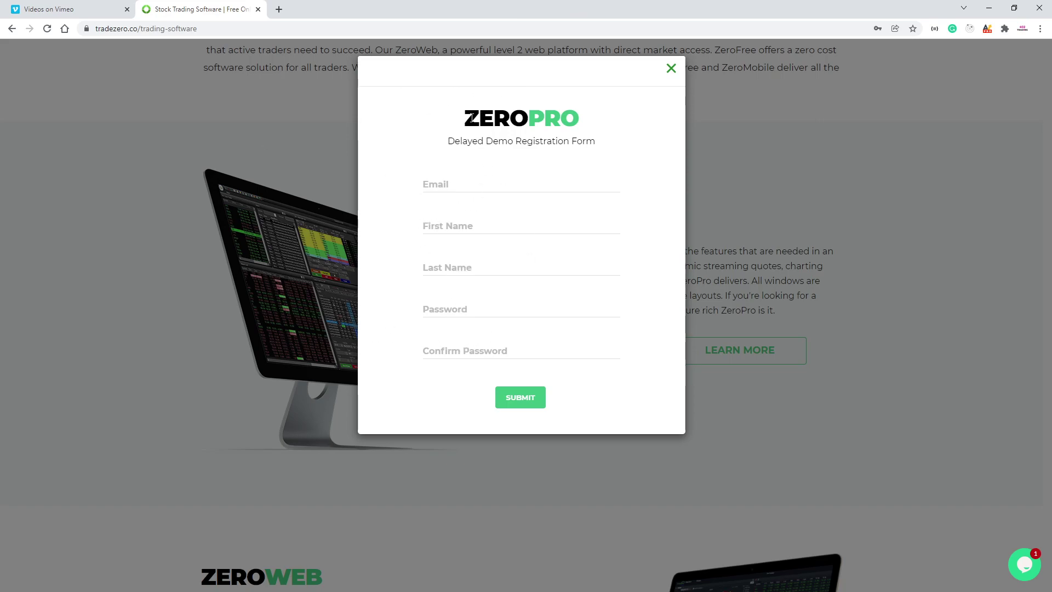
{"action": "left_click", "coordinate": [670, 69]}
{"action": "scroll", "coordinate": [426, 289], "scroll_direction": "down", "scroll_amount": 15}
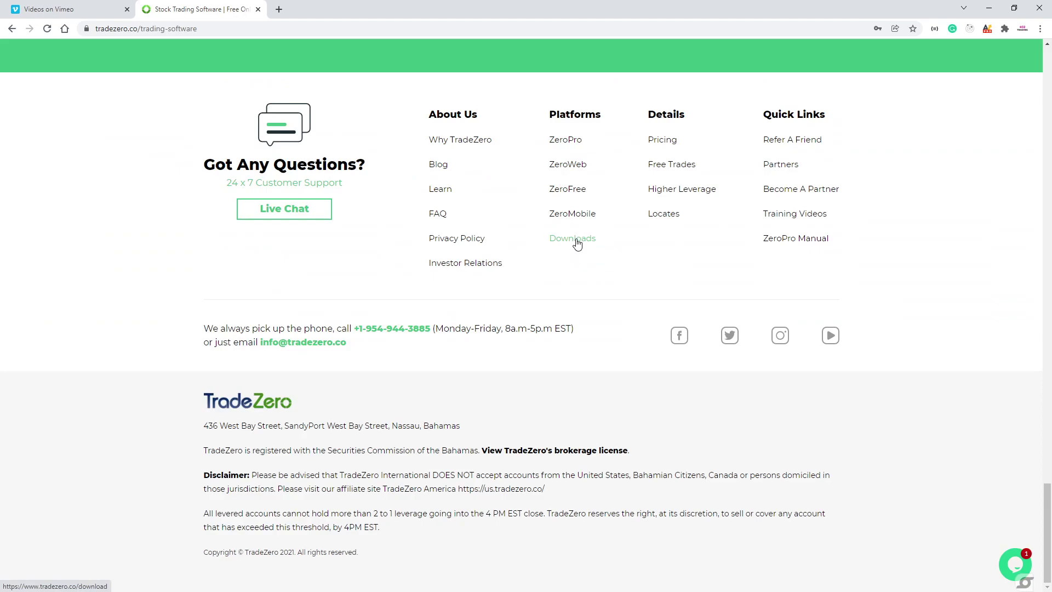
Step: Download the ZeroPro Build 608 installer from Updates and Downloads, checking its download options
{"action": "left_click", "coordinate": [576, 240]}
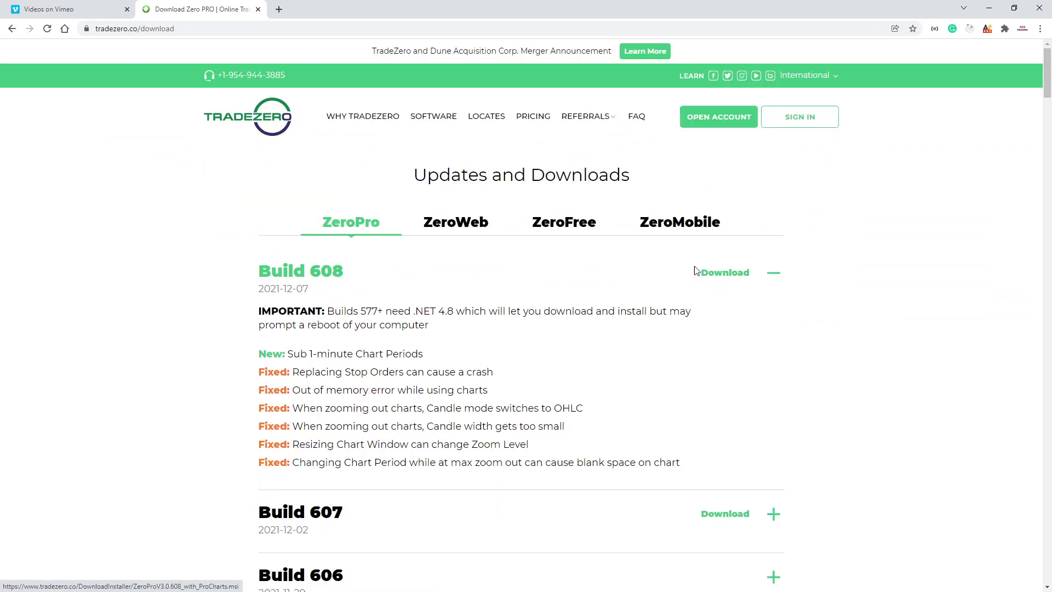
{"action": "left_click", "coordinate": [720, 277]}
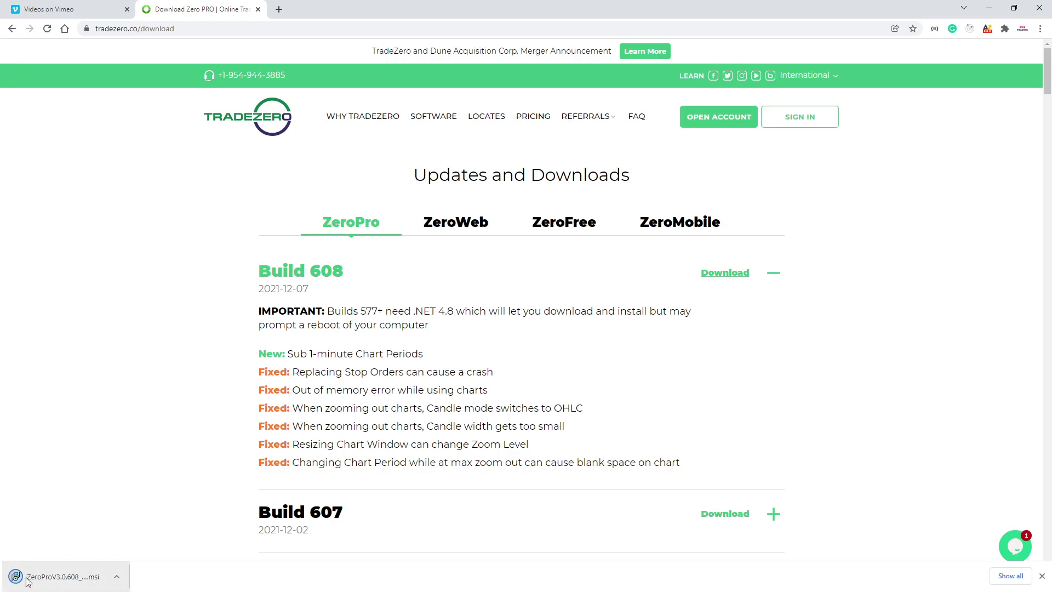
{"action": "left_click", "coordinate": [116, 581]}
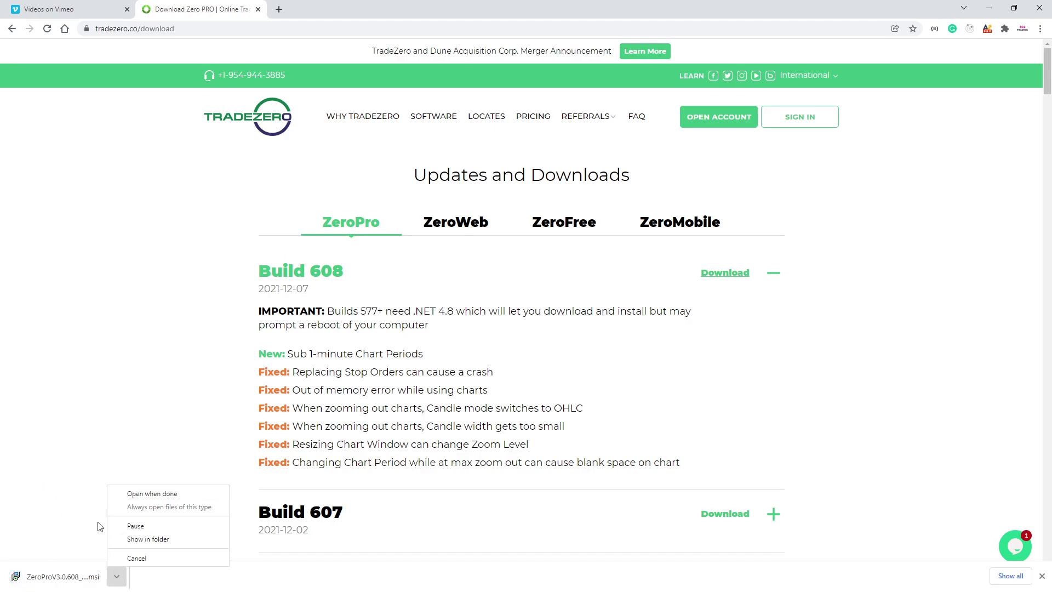
{"action": "left_click", "coordinate": [70, 524]}
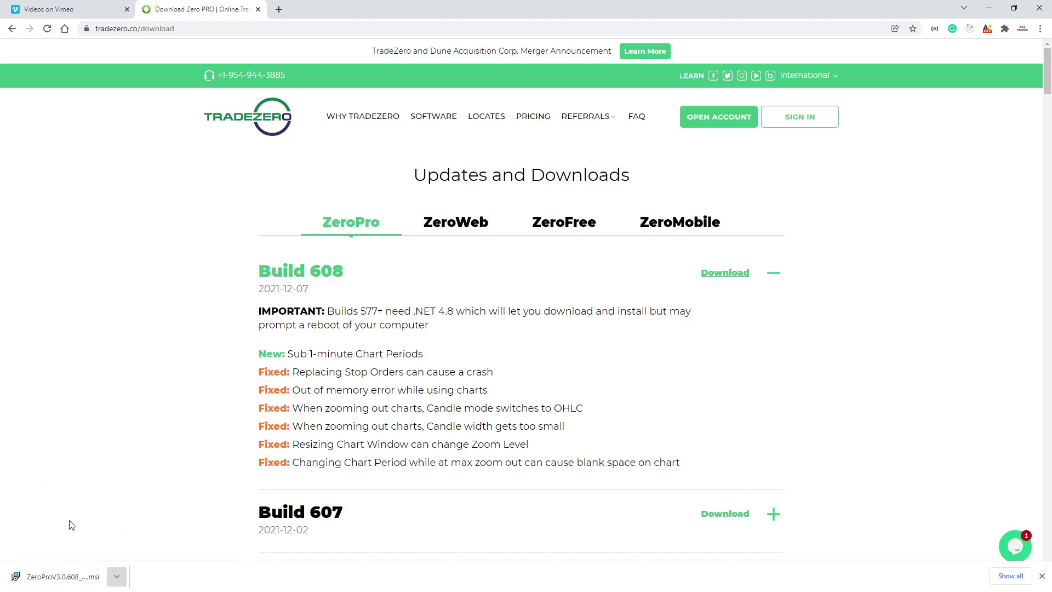
Step: Launch the downloaded ZeroPro .msi and expand SmartScreen's More info details
{"action": "left_click", "coordinate": [62, 585]}
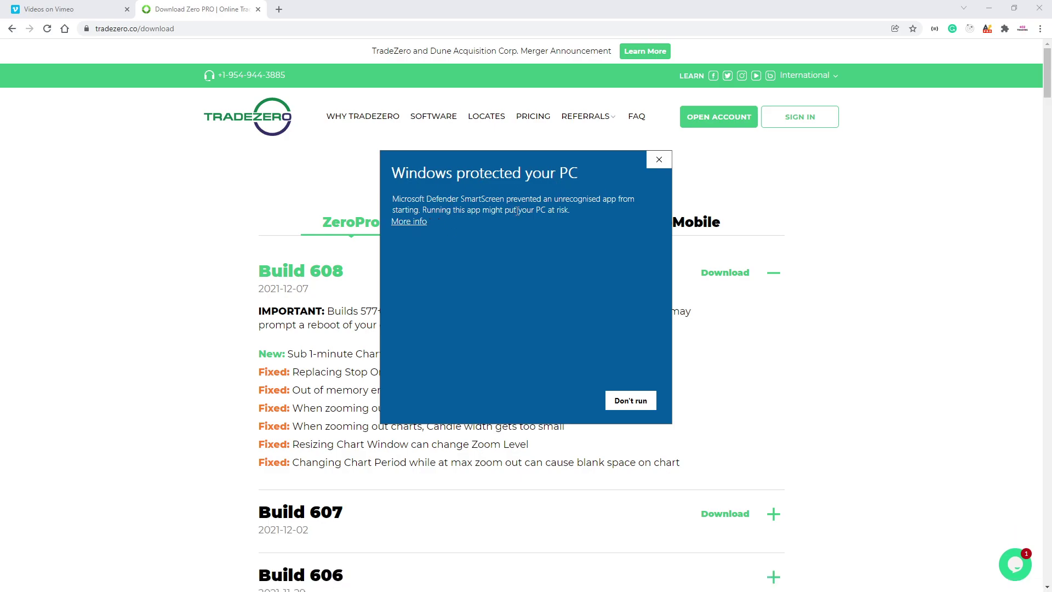
{"action": "left_click", "coordinate": [410, 223]}
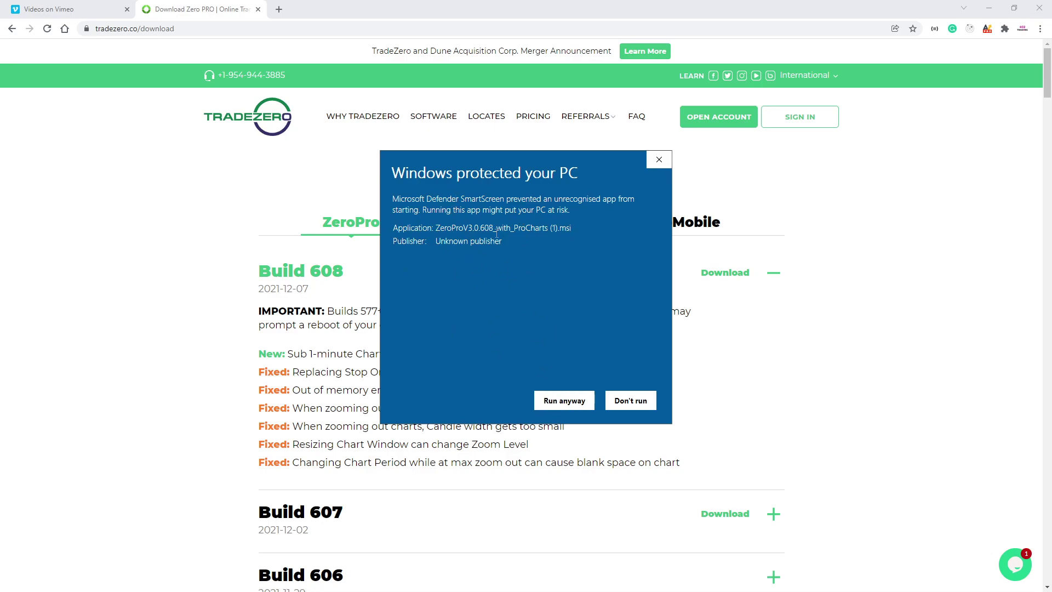
Step: Run the ZeroProV3 installer anyway, finish with Repair selected, and close after success
{"action": "left_click", "coordinate": [559, 403]}
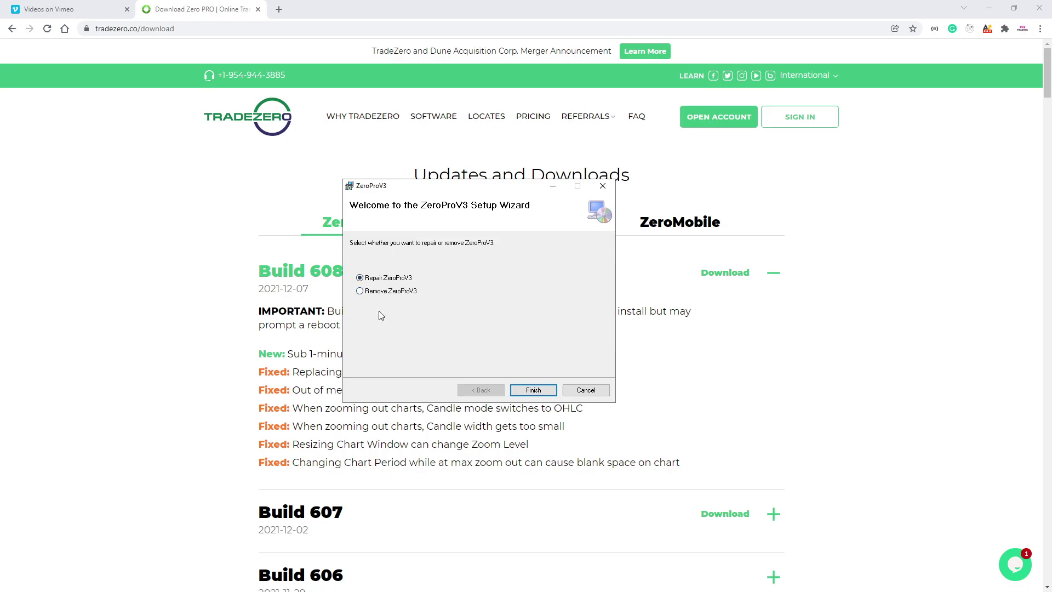
{"action": "left_click", "coordinate": [534, 390]}
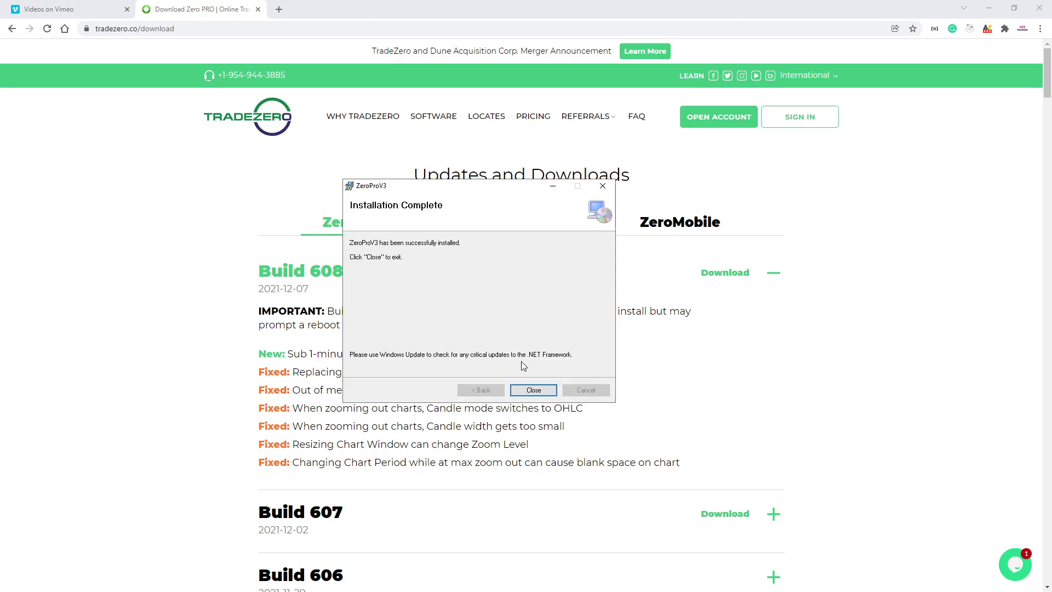
{"action": "left_click", "coordinate": [538, 391]}
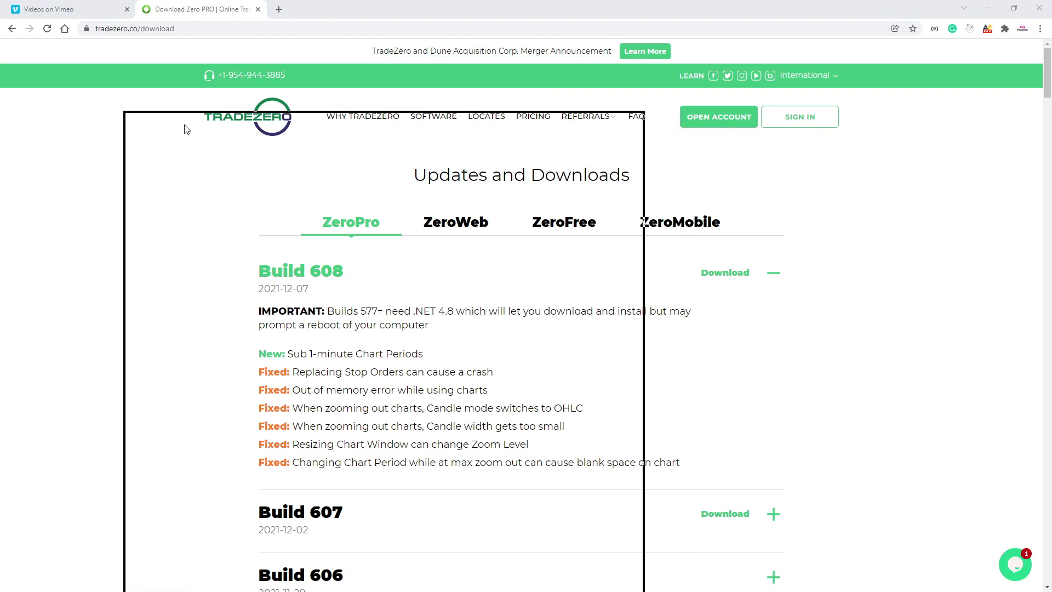
Step: Merge the Trading 402 tab into this window and return to the 7 Days November curriculum
{"action": "left_click_drag", "start_coordinate": [657, 98], "coordinate": [162, 19]}
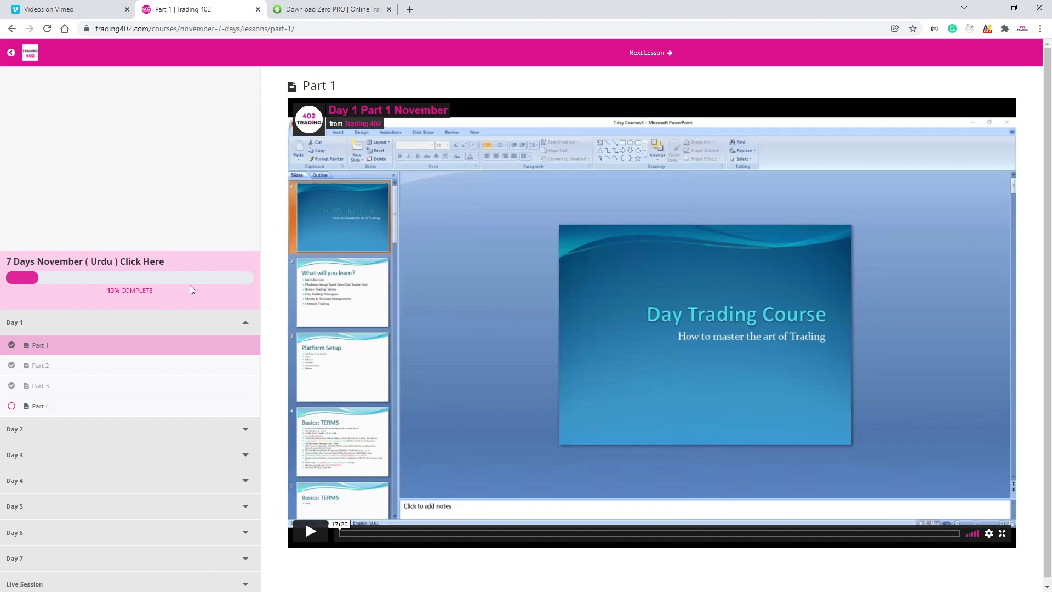
{"action": "left_click", "coordinate": [12, 53]}
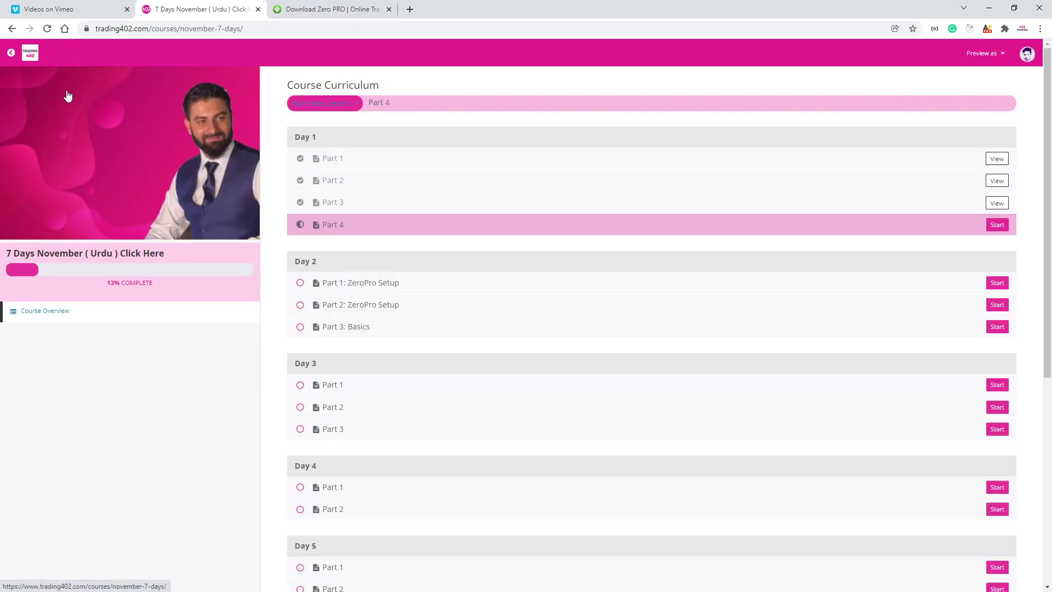
Step: Start the Day 2 Part 1 lesson of the 7 Days October (English) course from All Courses
{"action": "left_click", "coordinate": [11, 53]}
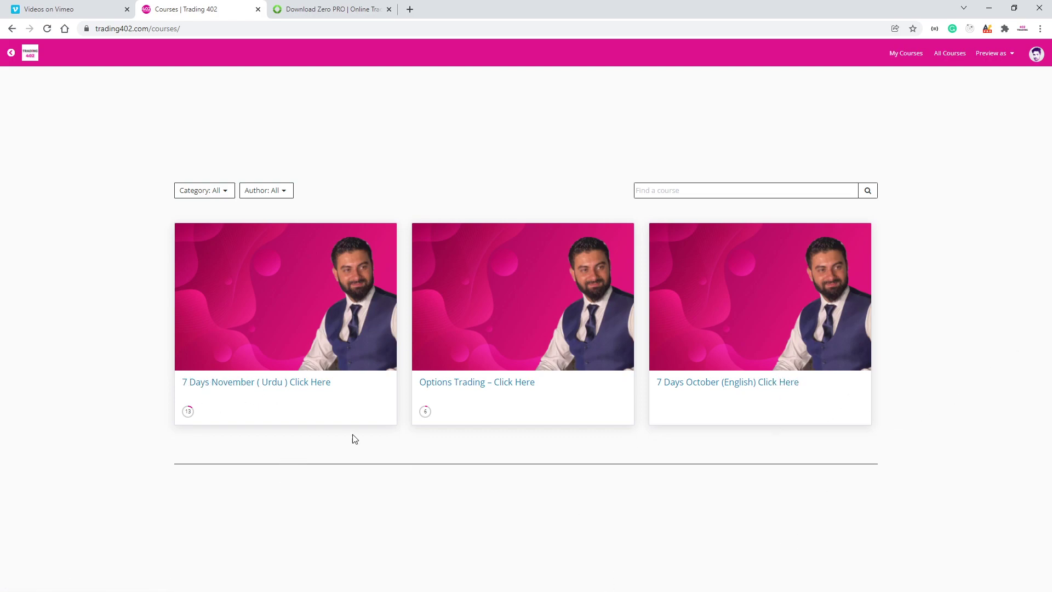
{"action": "left_click", "coordinate": [684, 387]}
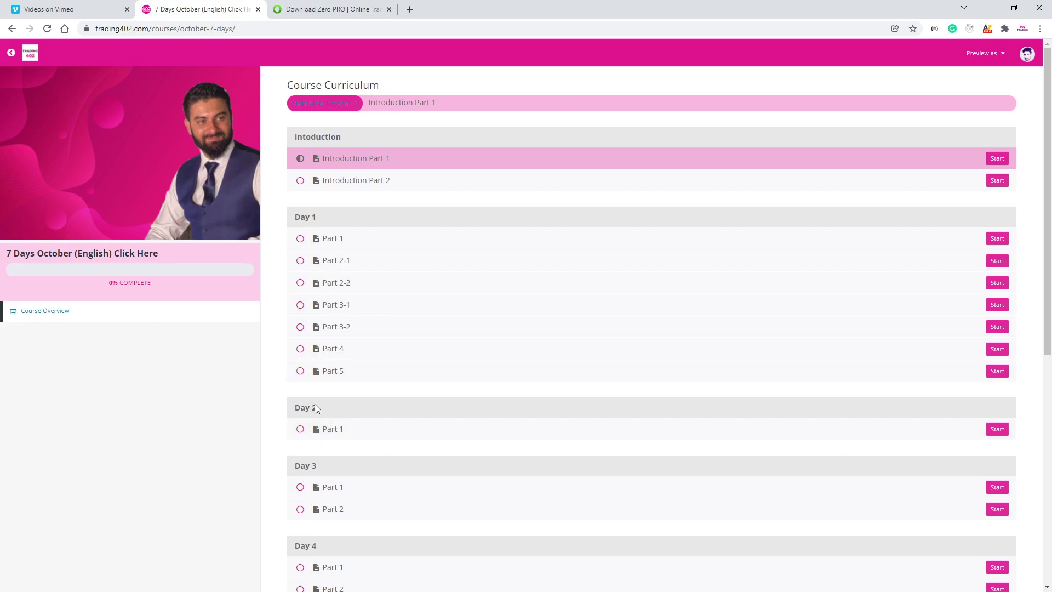
{"action": "left_click", "coordinate": [1005, 435]}
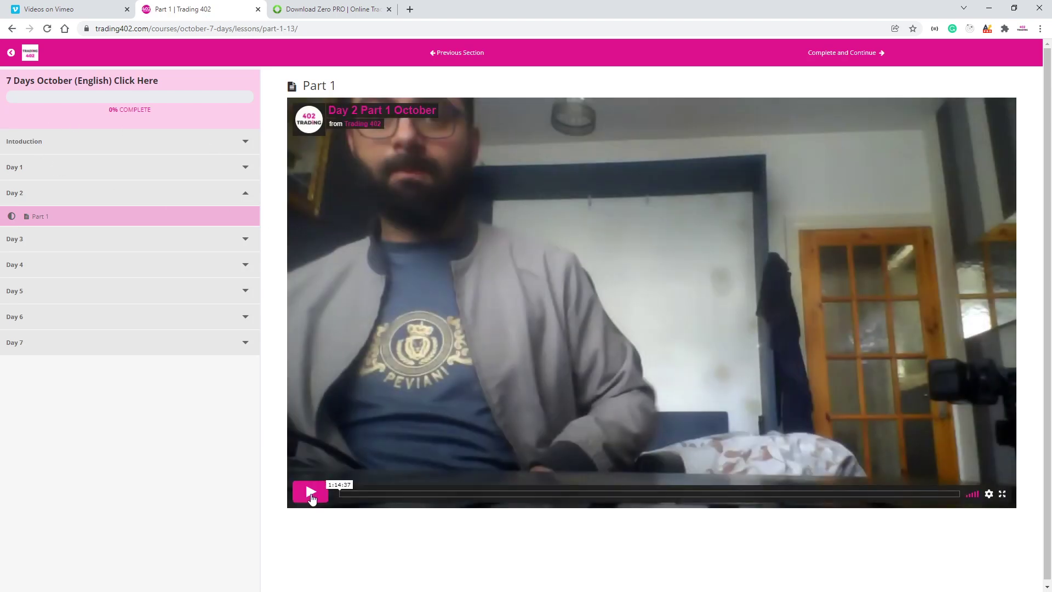
Step: Play the Day 2 Part 1 video from about nine minutes and pause at 09:06
{"action": "left_click", "coordinate": [416, 494]}
{"action": "left_click", "coordinate": [413, 494]}
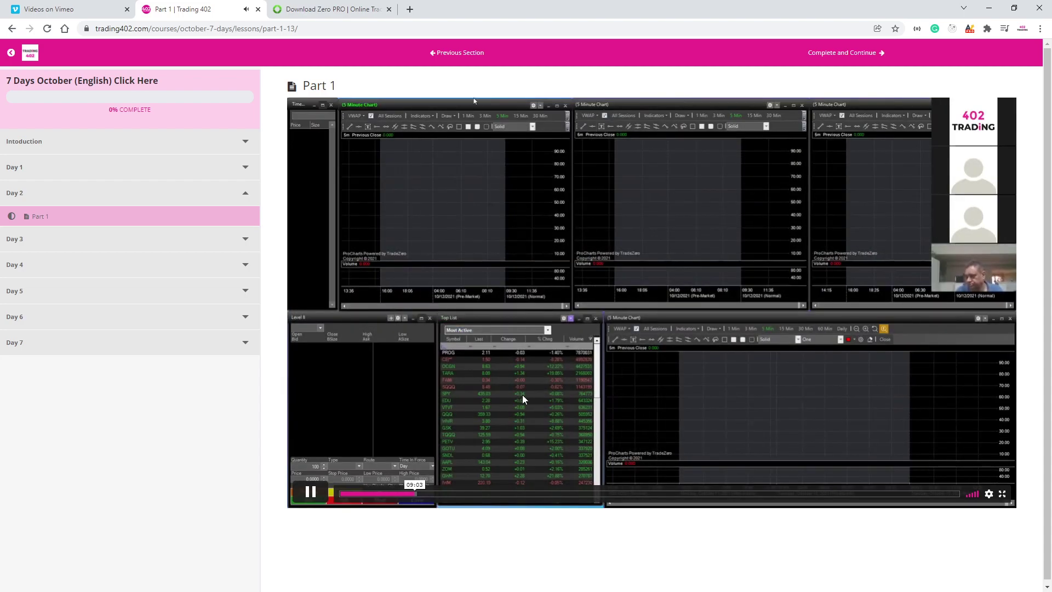
{"action": "left_click", "coordinate": [310, 492]}
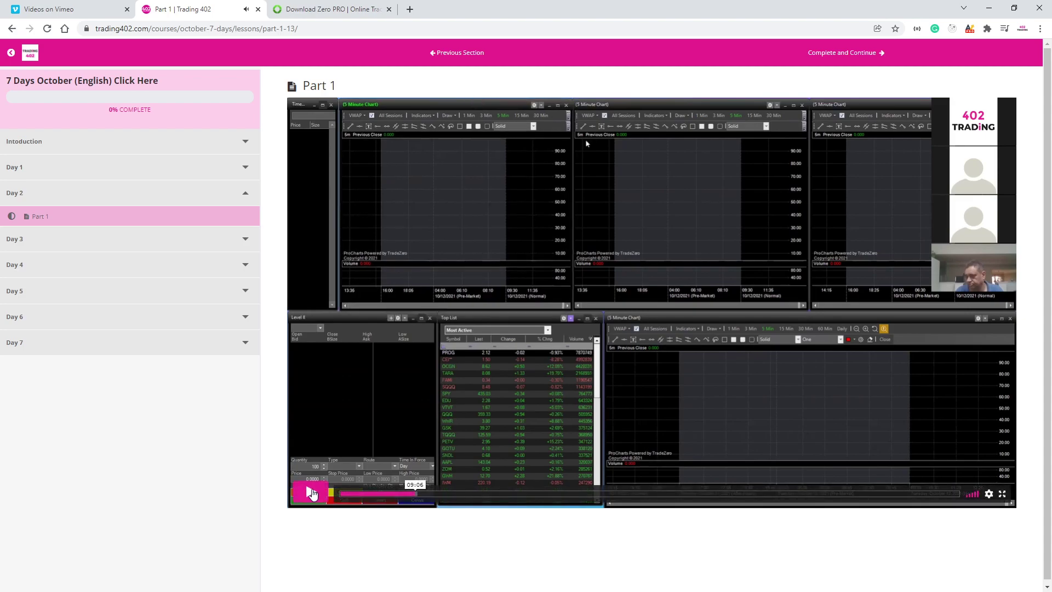